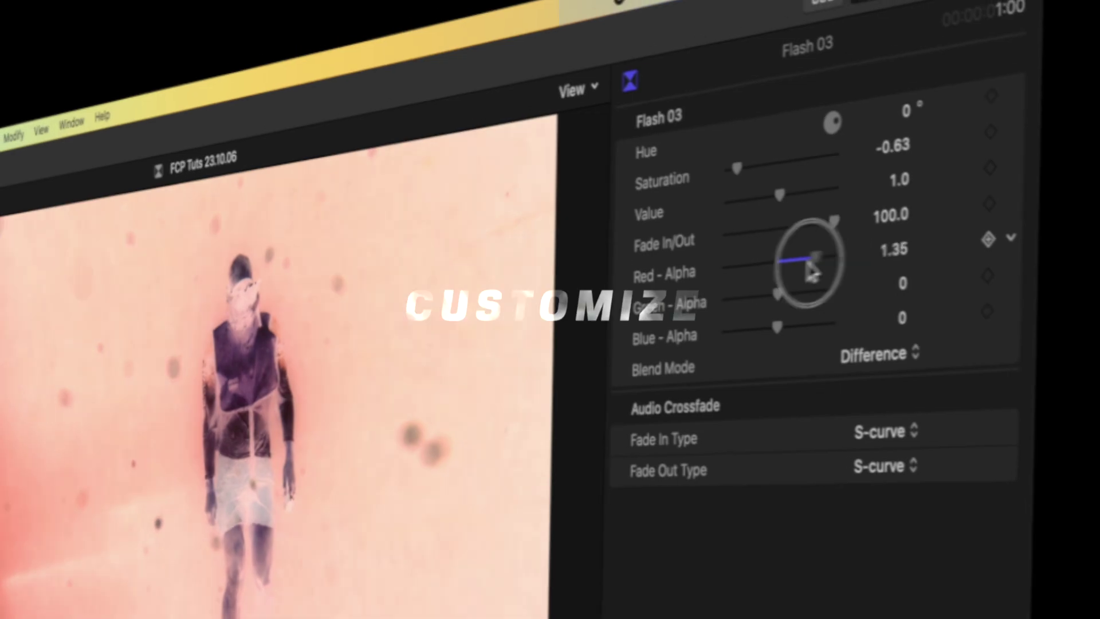
Adjust the Flash 03 fade in/out amount and scroll through the RN Flash Transitions thumbnails
drag(813, 272, 809, 270)
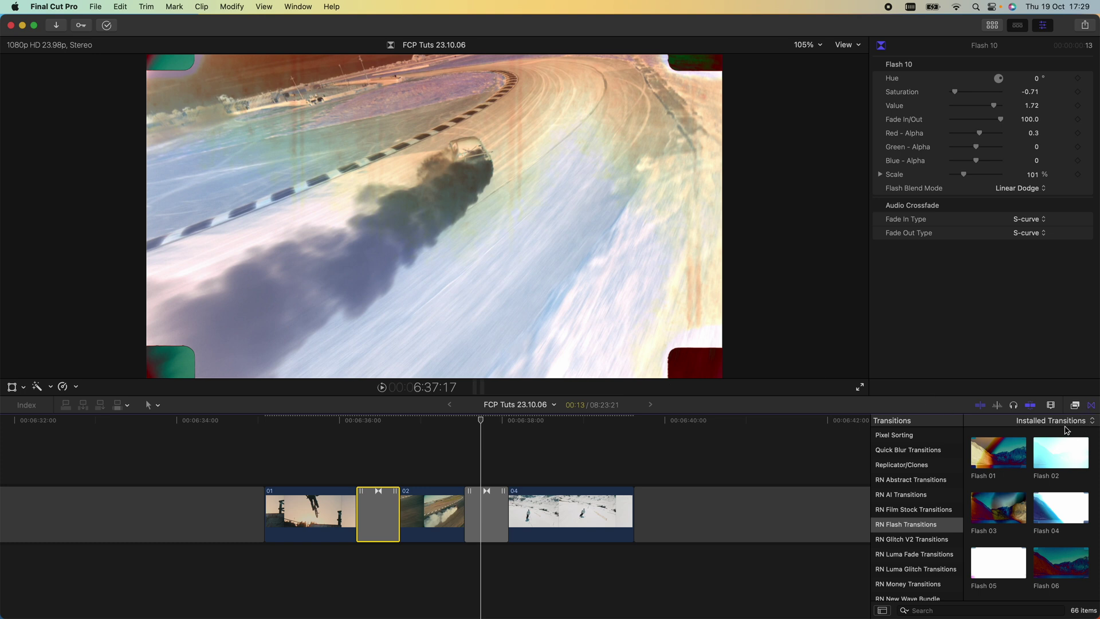
scroll(1034, 465, down, 5)
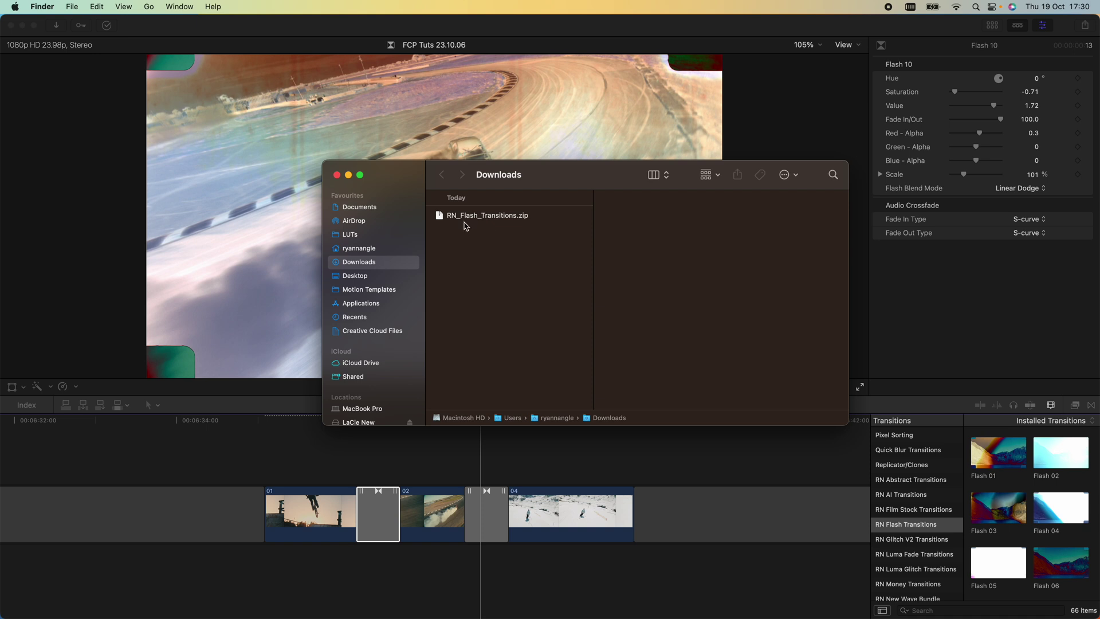
Extract RN_Flash_Transitions.zip in Downloads and copy the resulting RN Flash Transitions folder
double_click(474, 216)
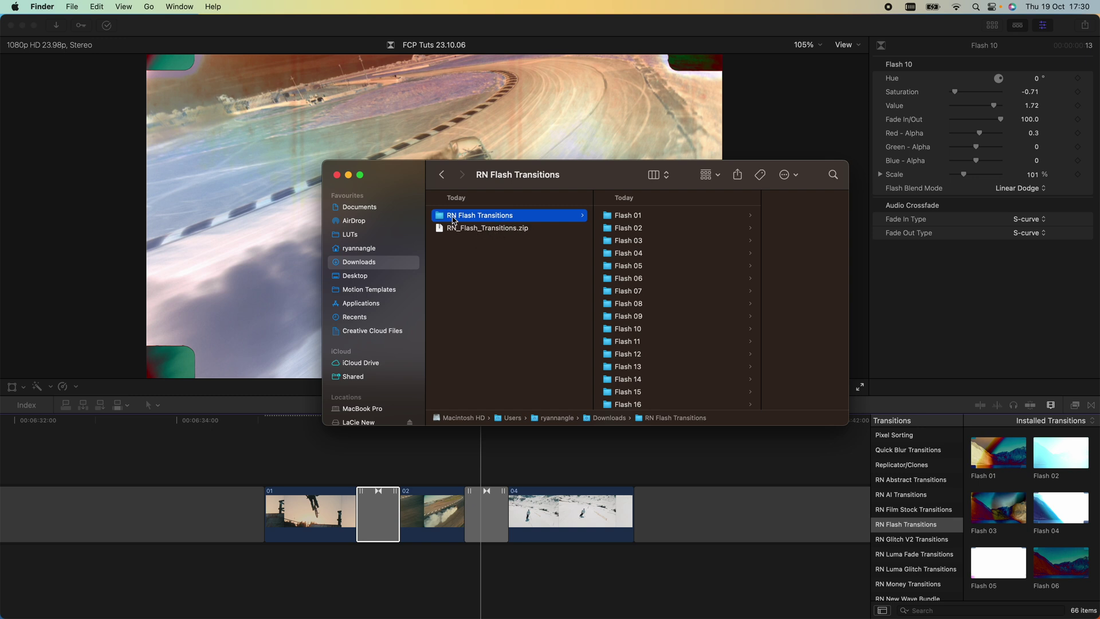
right_click(521, 218)
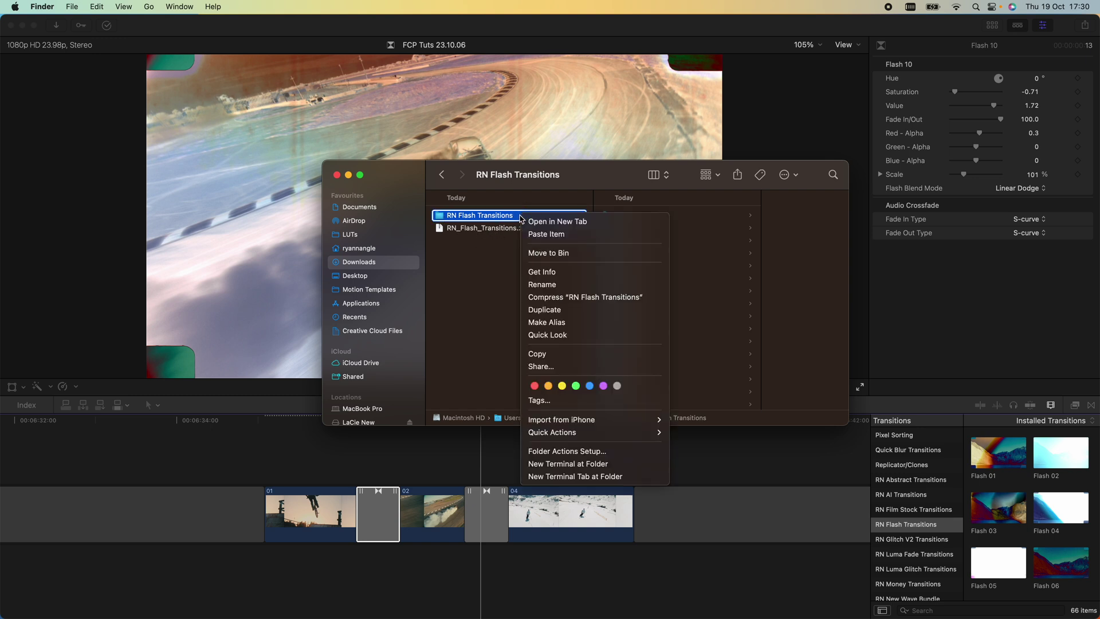
click(555, 354)
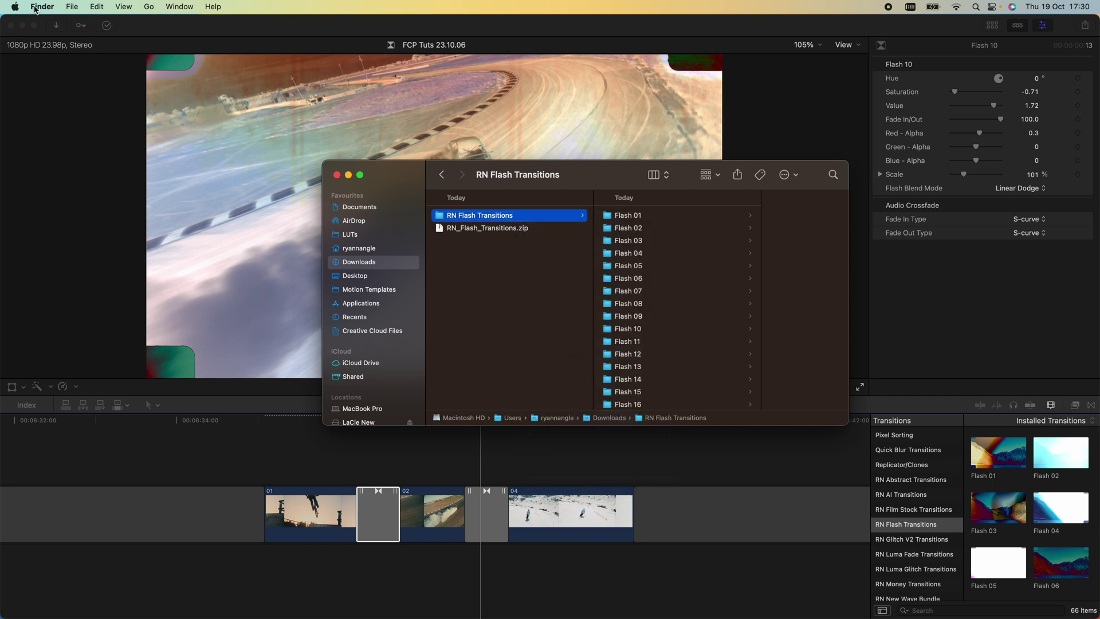
Navigate from the home folder to Movies › Motion Templates › Transitions
click(149, 7)
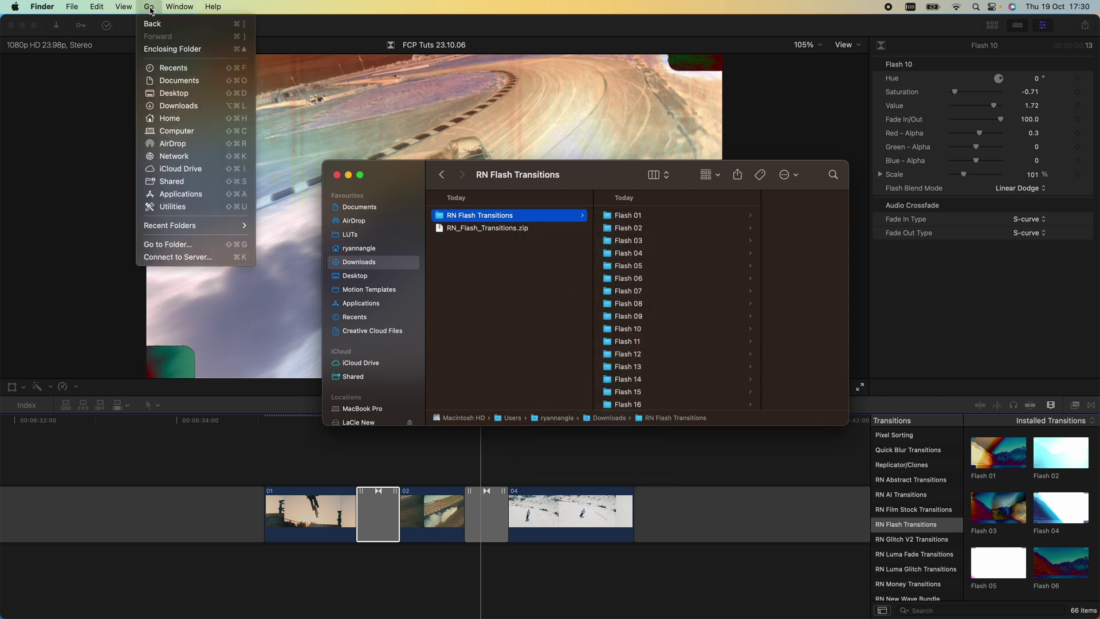
click(182, 119)
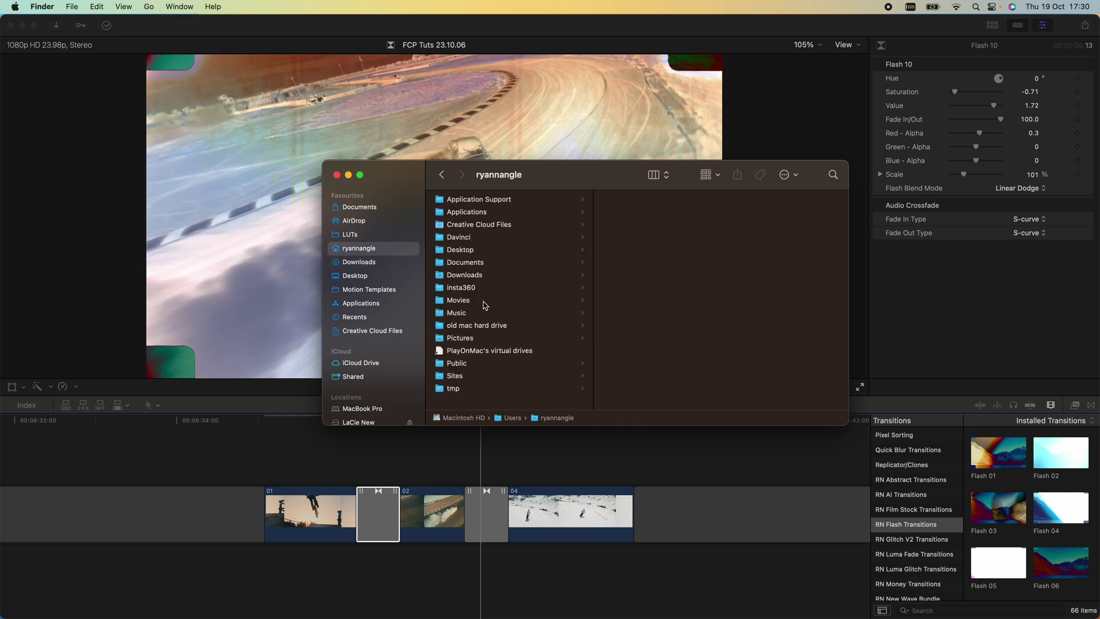
click(475, 302)
click(646, 339)
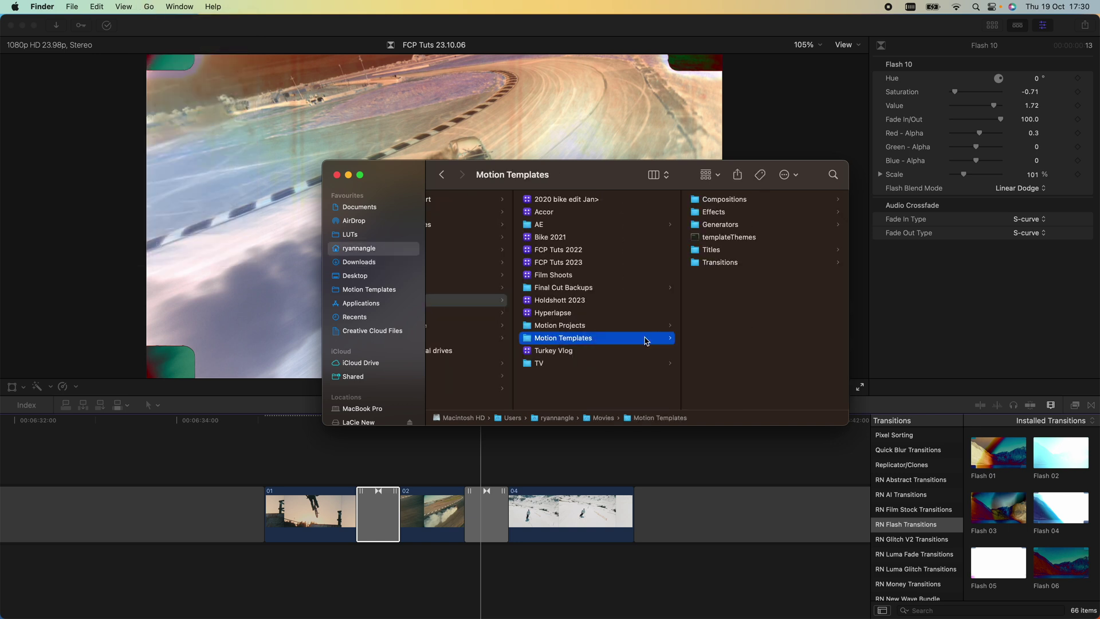
click(747, 264)
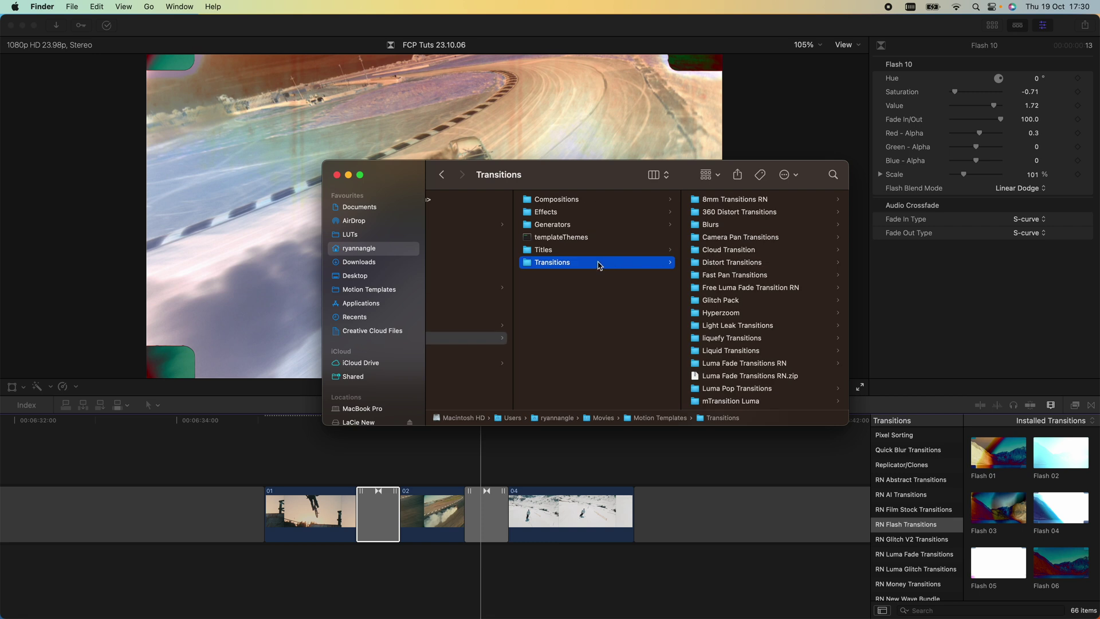
Paste the RN Flash Transitions folder there, keeping the existing newer copy
right_click(600, 265)
click(629, 282)
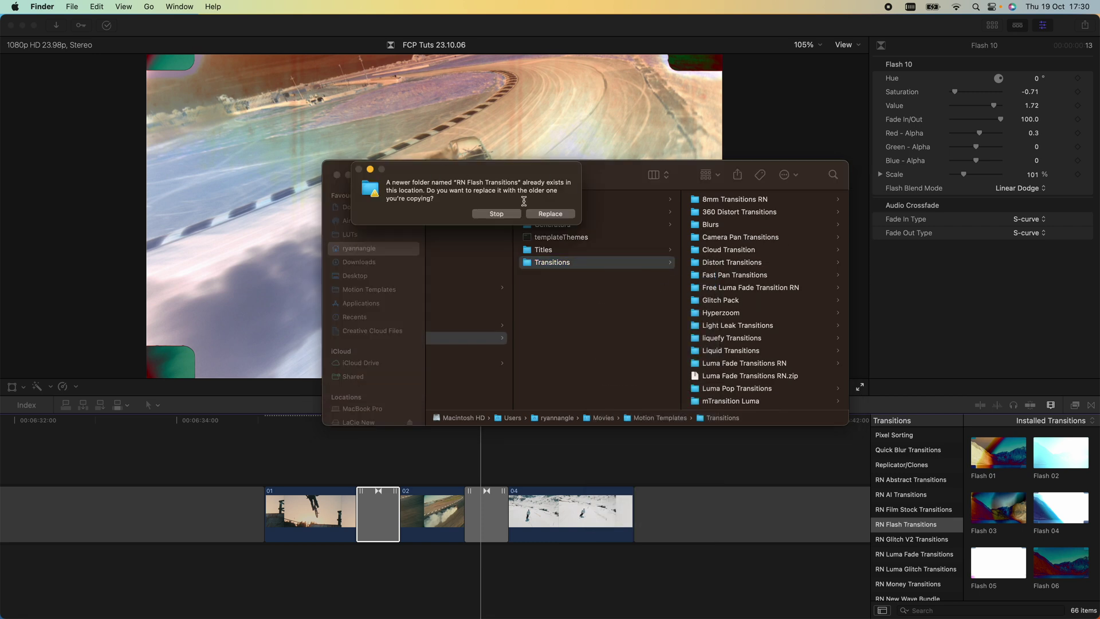
click(496, 214)
scroll(464, 344, left, 3)
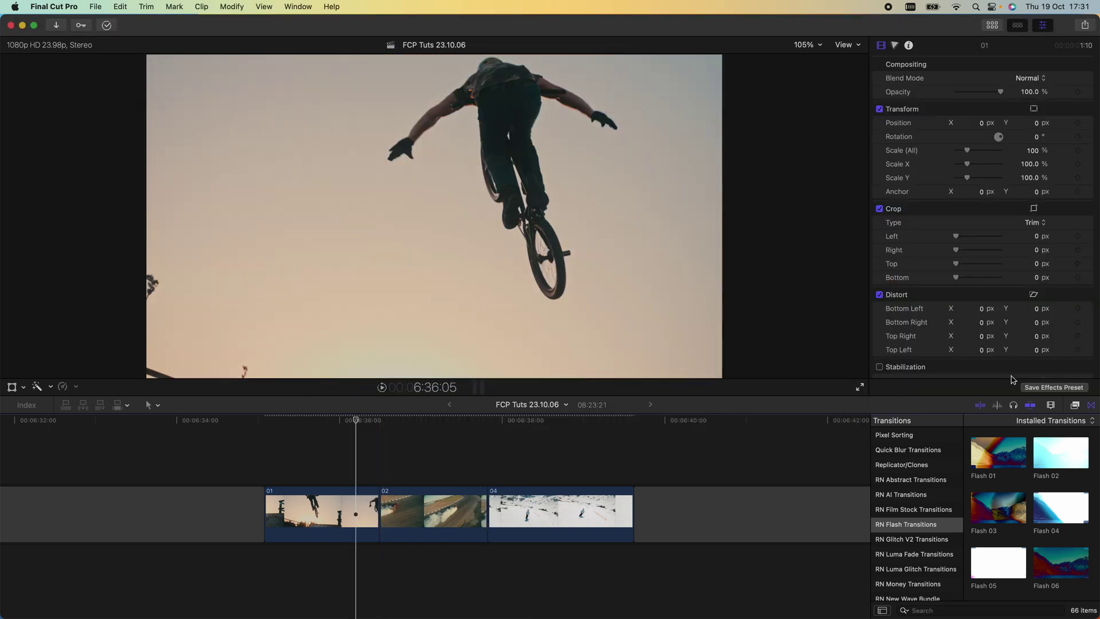
Refresh the Transitions browser and scroll through all 66 RN Flash items, including Vertical Video
click(1091, 406)
click(1092, 406)
scroll(928, 503, up, 5)
scroll(925, 498, down, 7)
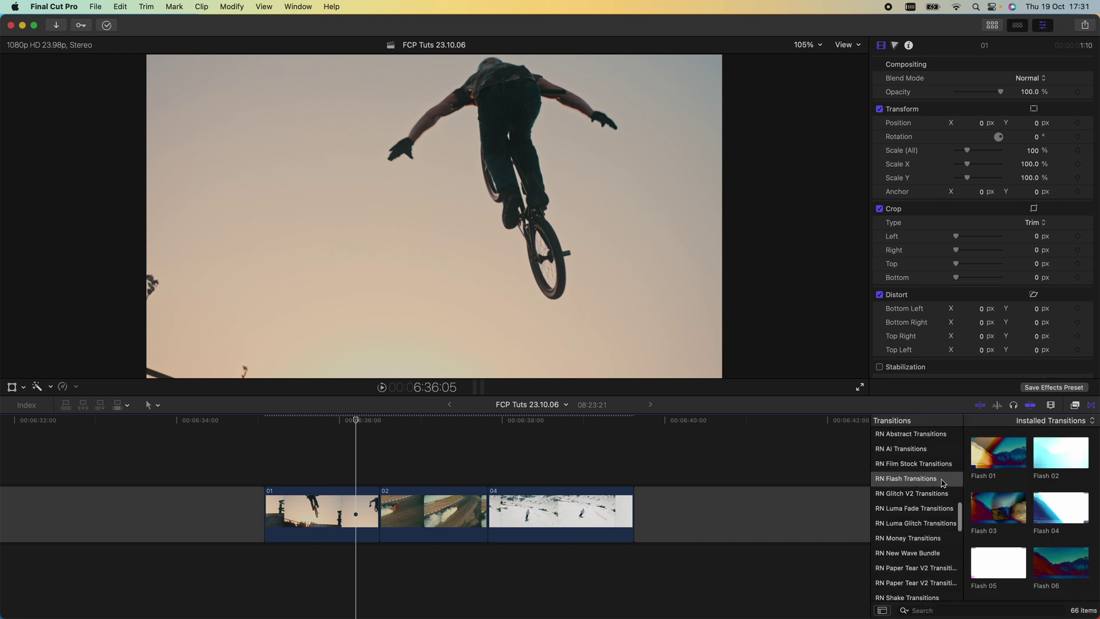
scroll(1032, 483, down, 6)
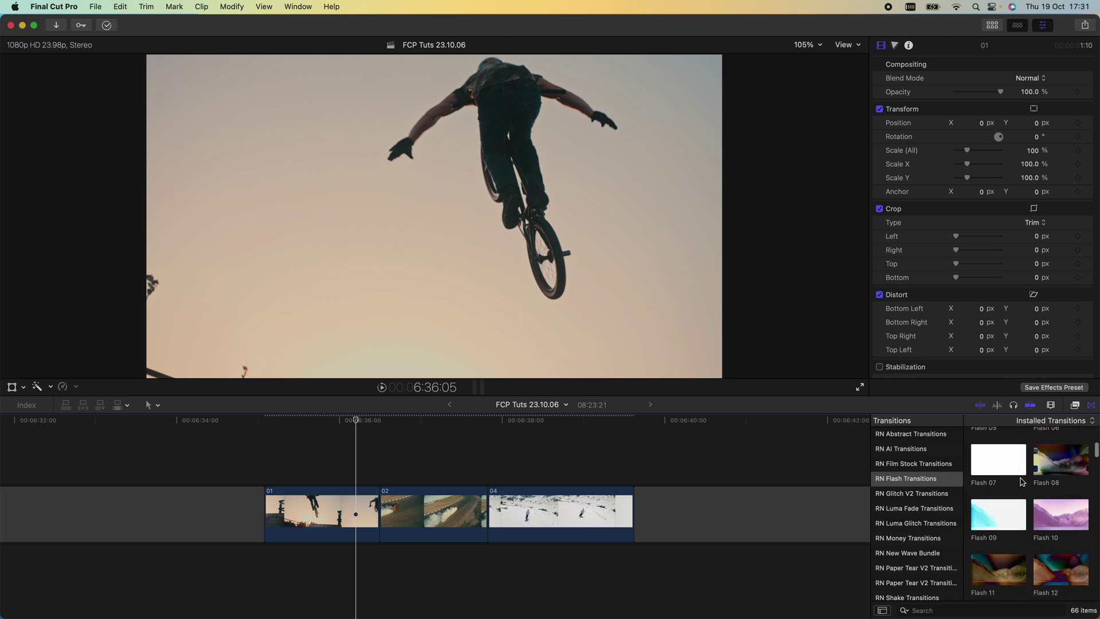
scroll(1031, 483, down, 10)
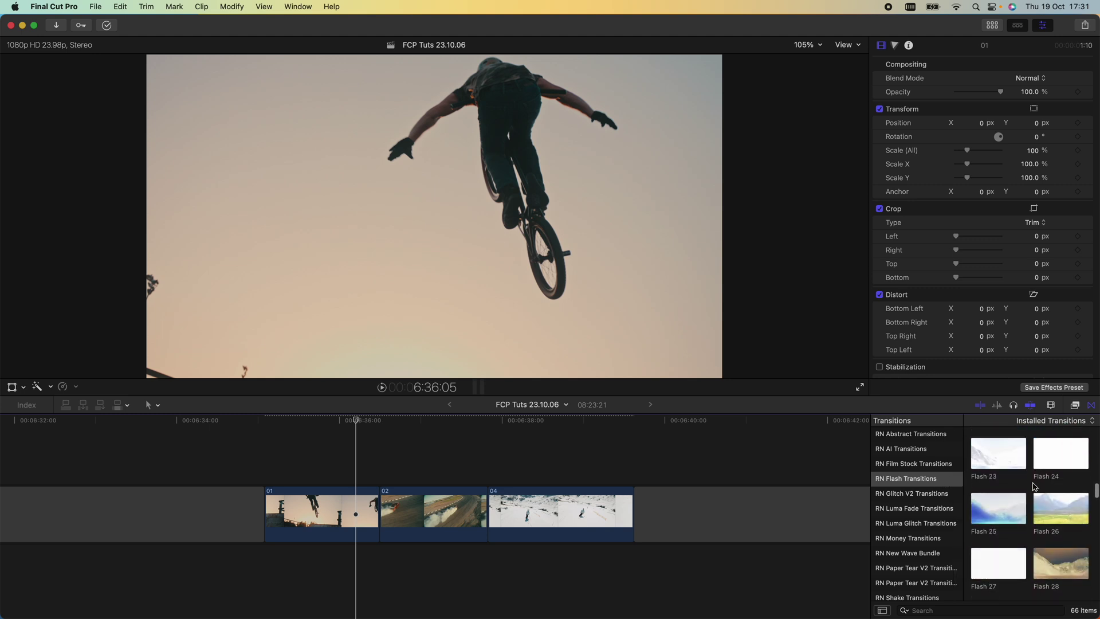
scroll(1035, 487, down, 2)
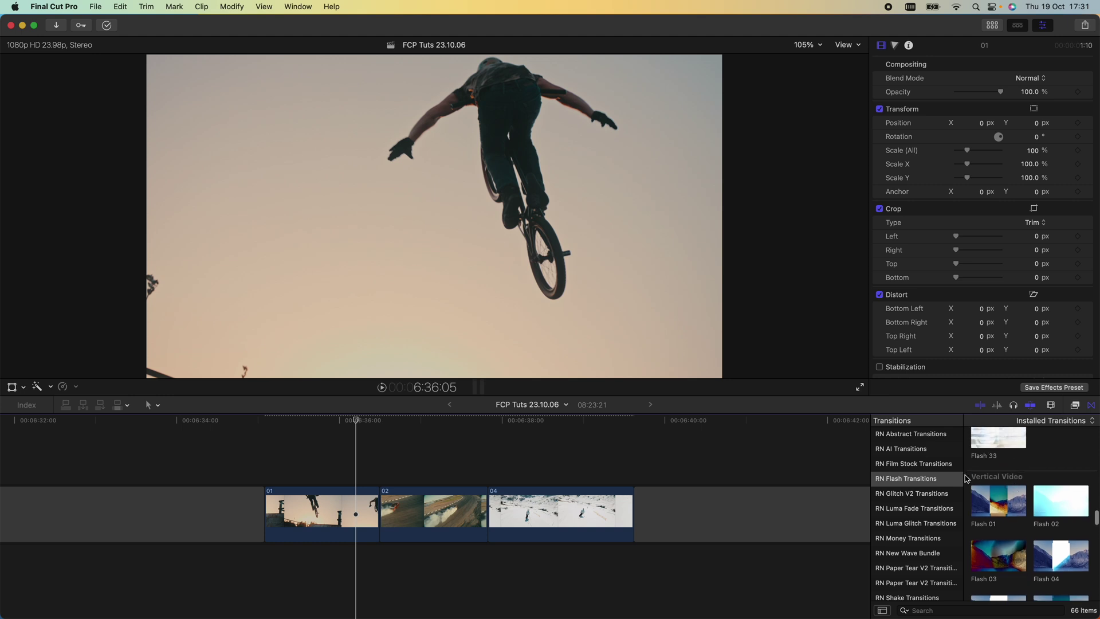
scroll(1020, 476, up, 15)
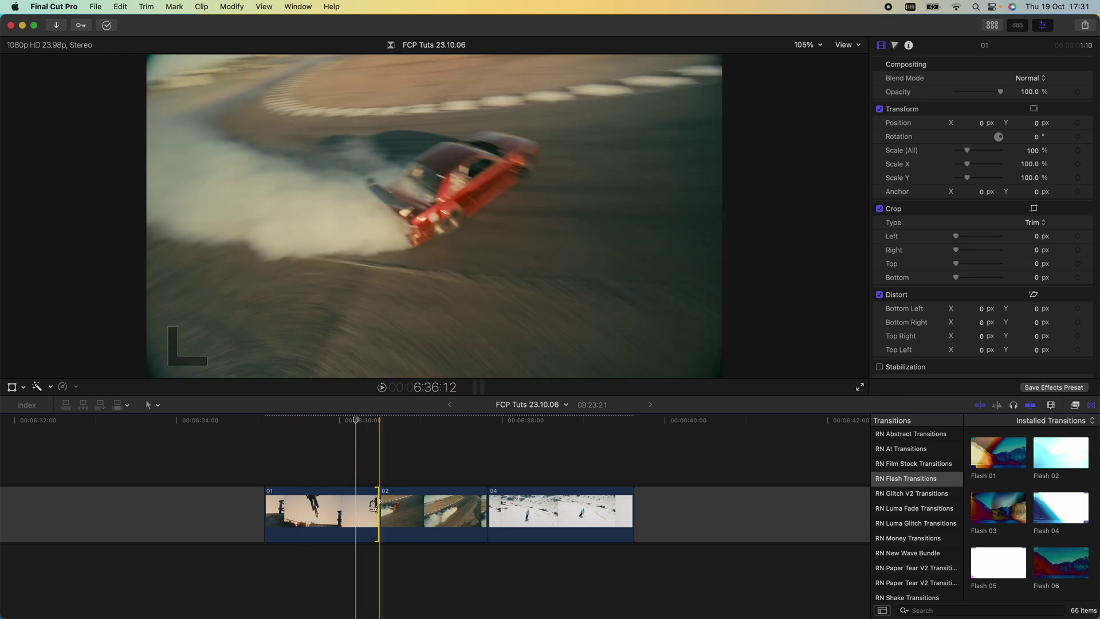
Apply Flash 01 between clips 01 and 02 and preview it
double_click(995, 455)
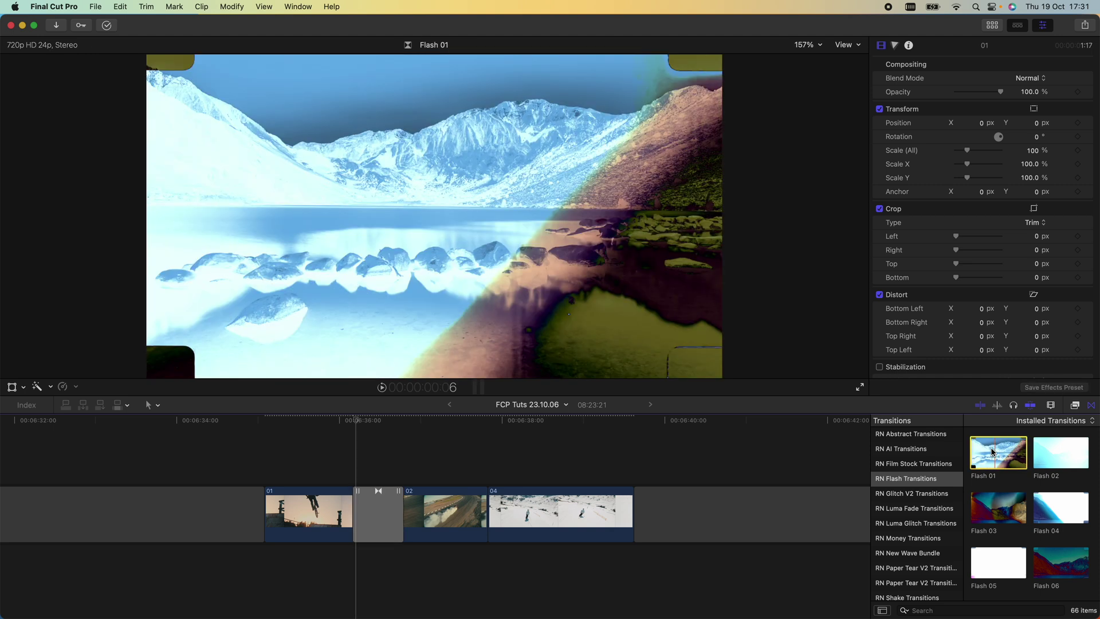
key(space)
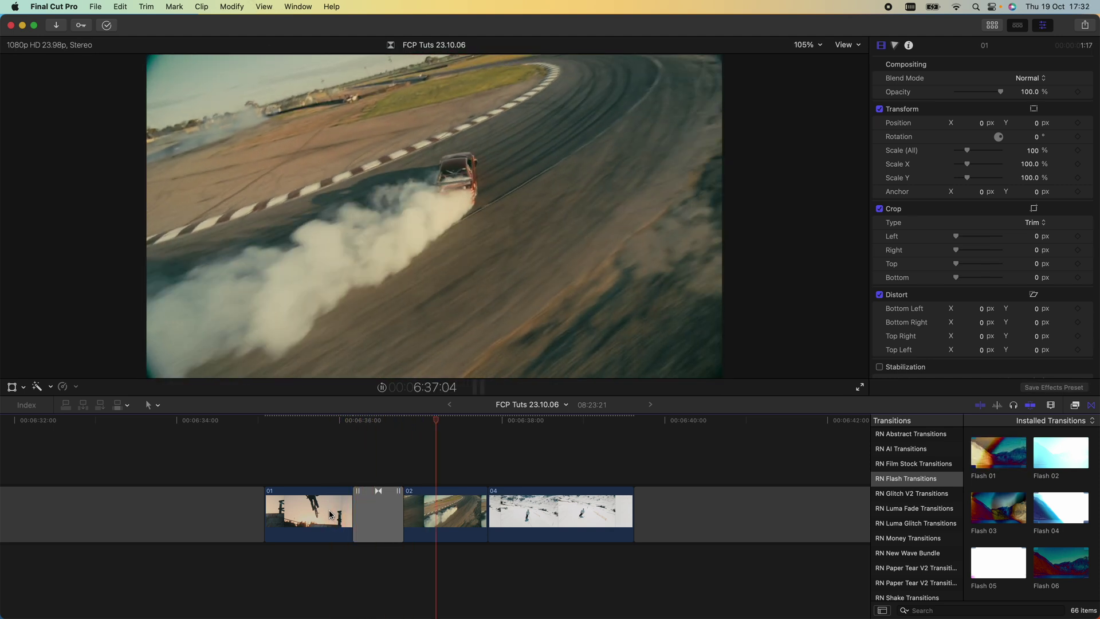
key(space)
Undo a trial shortening of Flash 01, then add Flash 10 between clips 02 and 04
drag(356, 513, 323, 513)
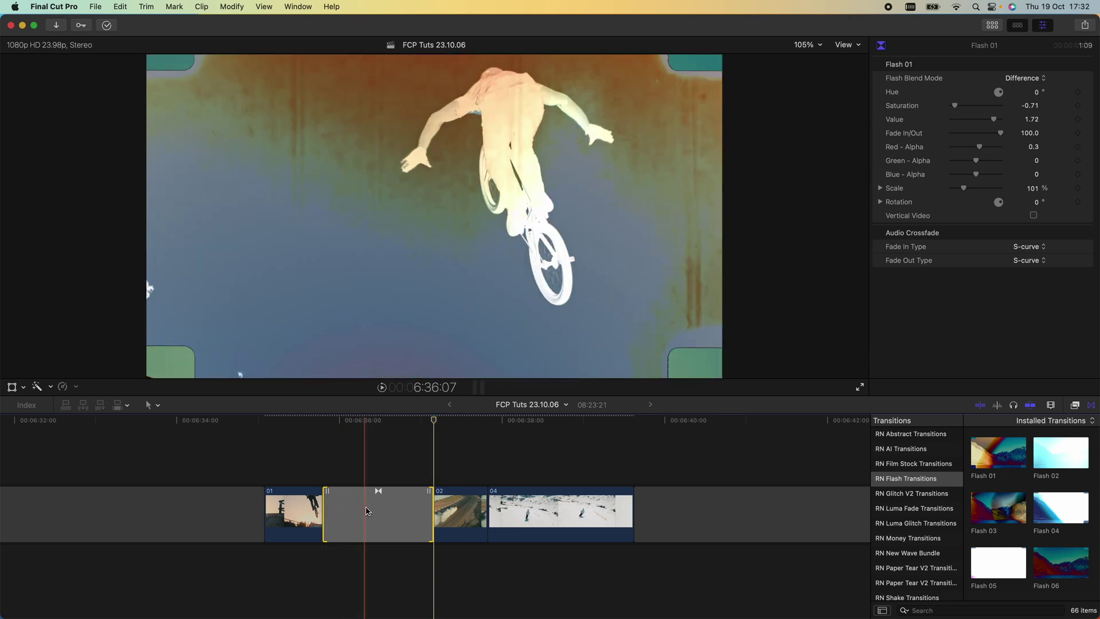
key(super+z)
scroll(1008, 472, down, 3)
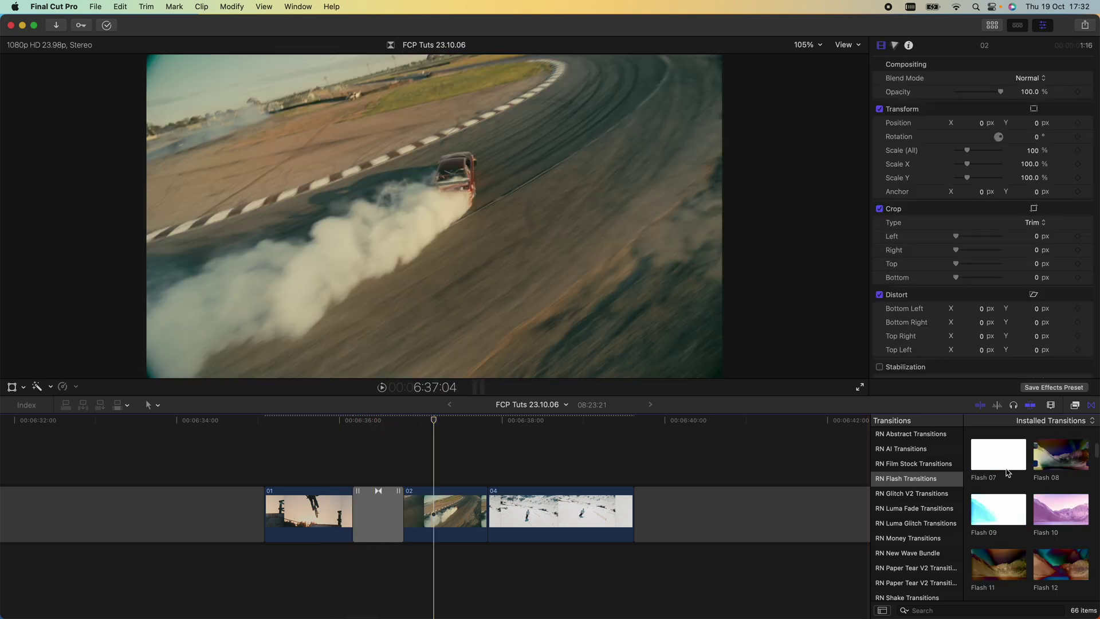
drag(1051, 513, 486, 499)
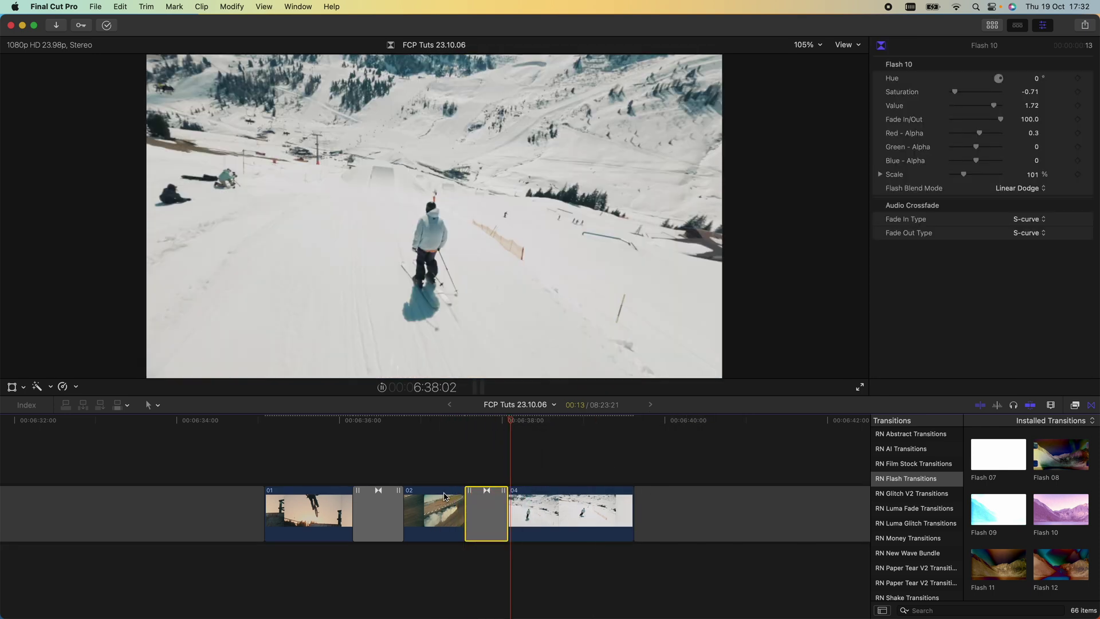
click(379, 513)
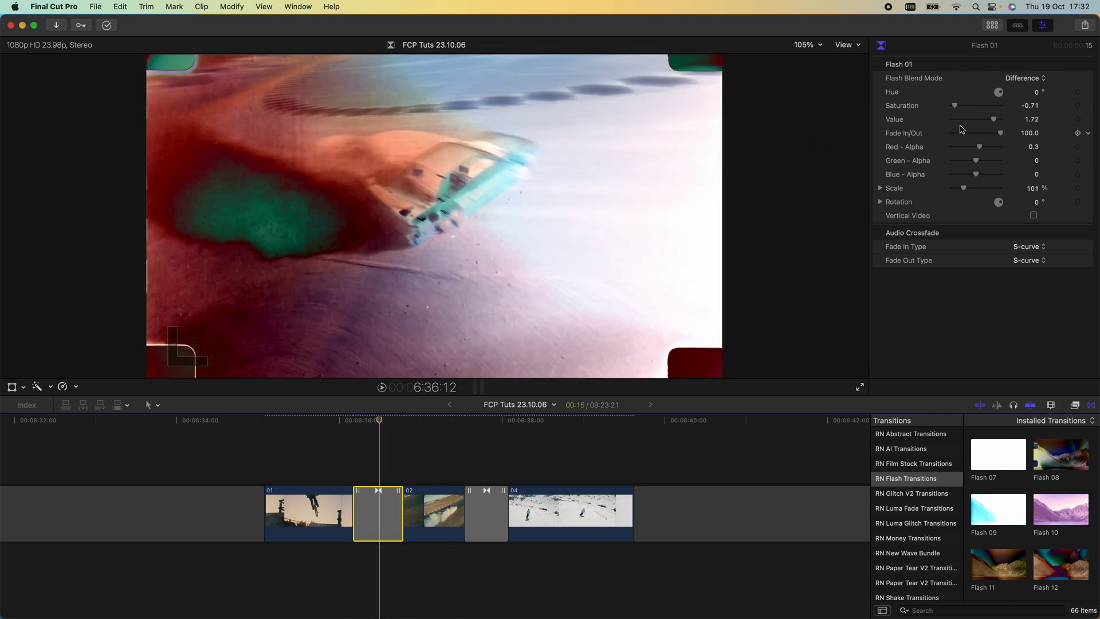
drag(1037, 93, 1086, 93)
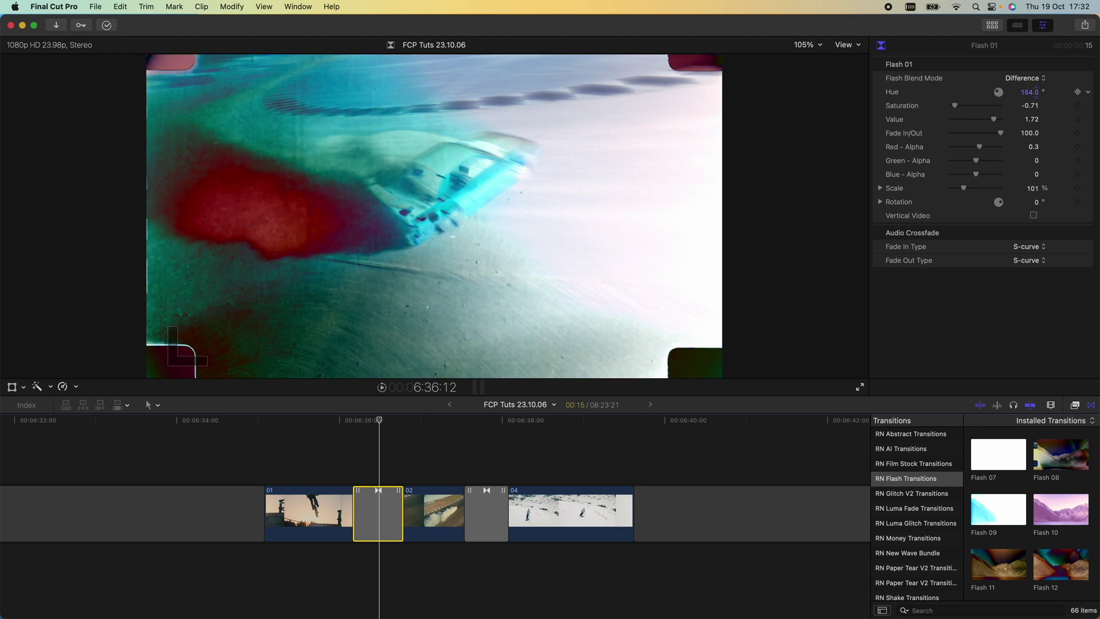
click(1026, 77)
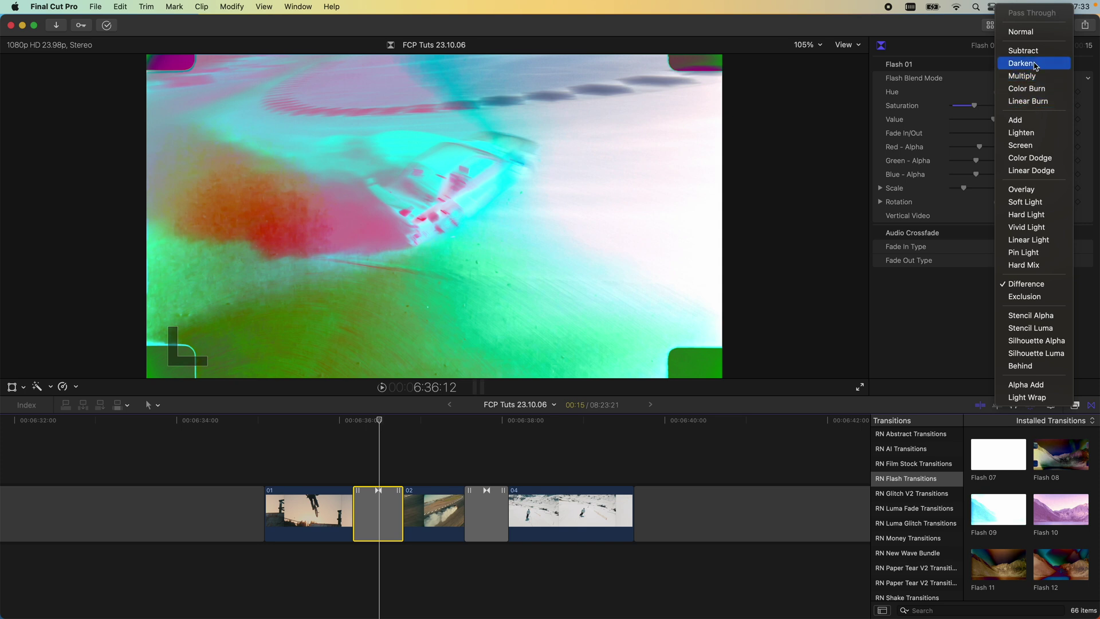
click(1036, 121)
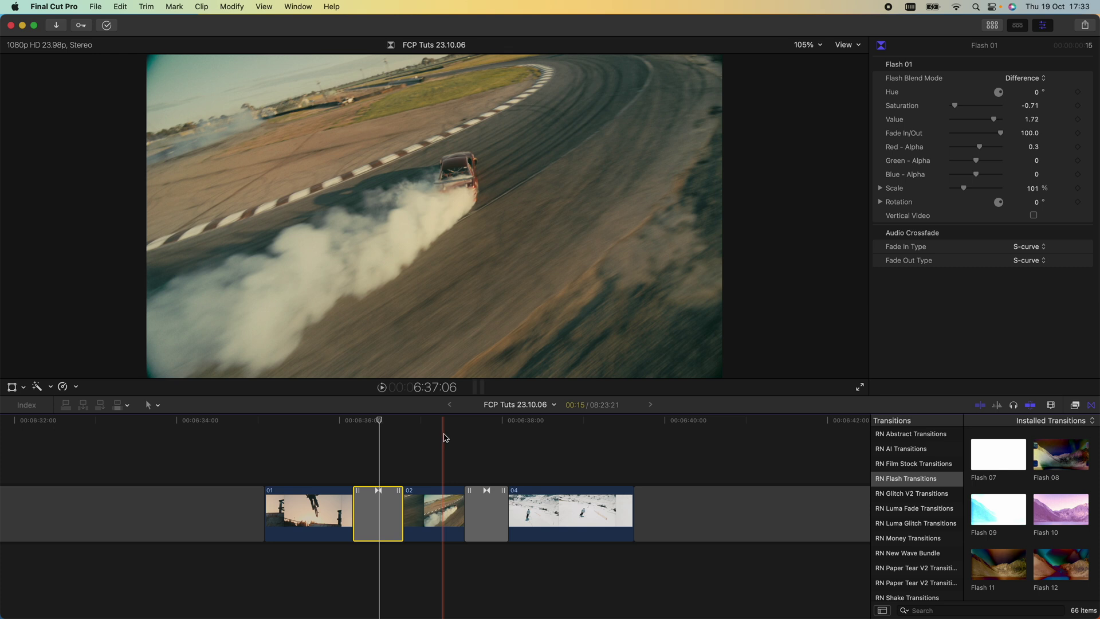
Connect clip 02 above clip 01 and add Flash 31 to its start
drag(437, 494, 431, 444)
drag(356, 481, 379, 482)
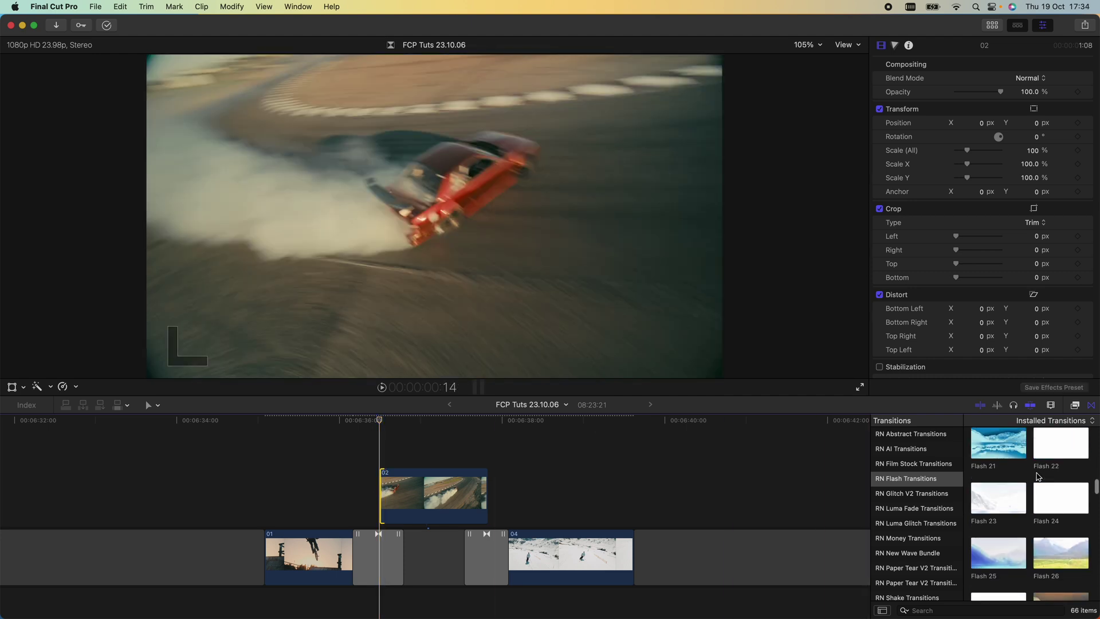
scroll(1038, 479, down, 10)
scroll(1039, 478, up, 3)
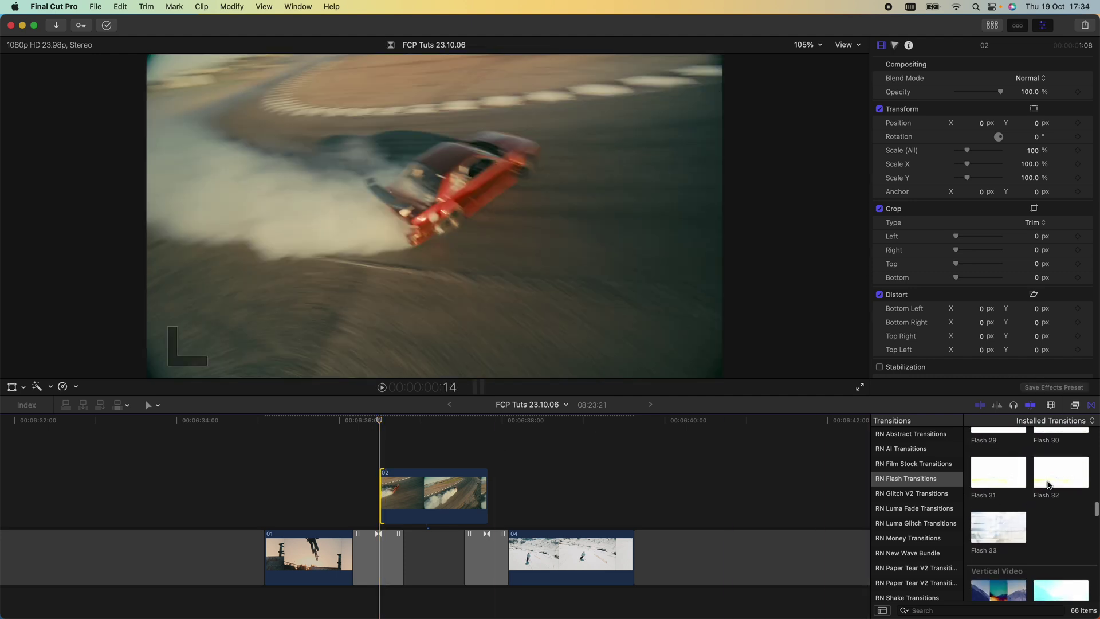
drag(995, 472, 367, 481)
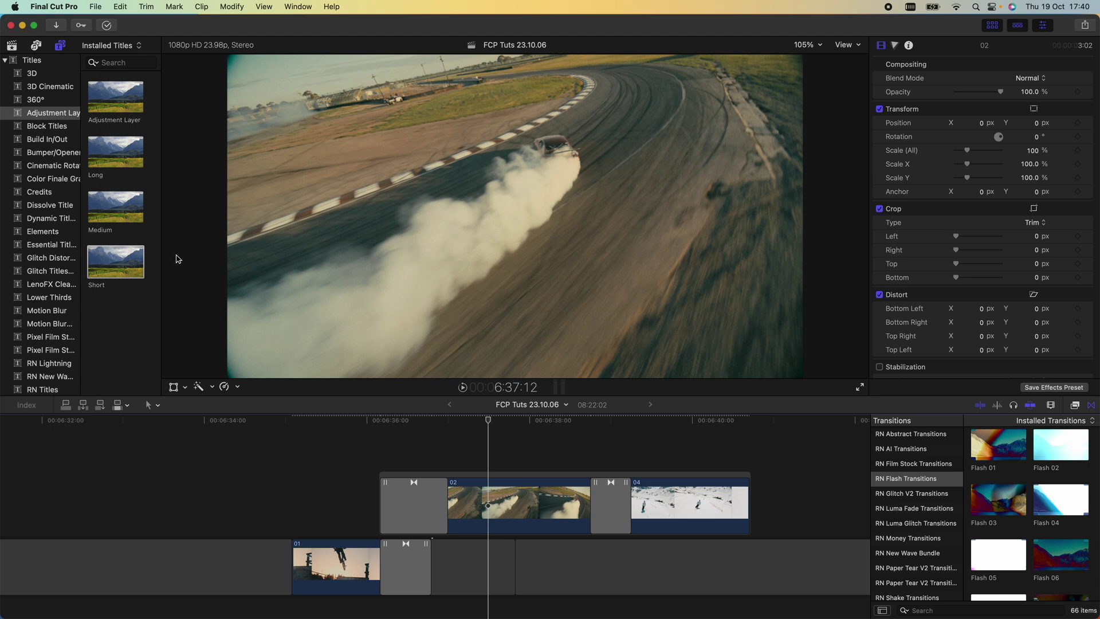
Place the Short adjustment layer above clip 02 as Lighten, with Flash 04 on both ends
drag(125, 262, 479, 461)
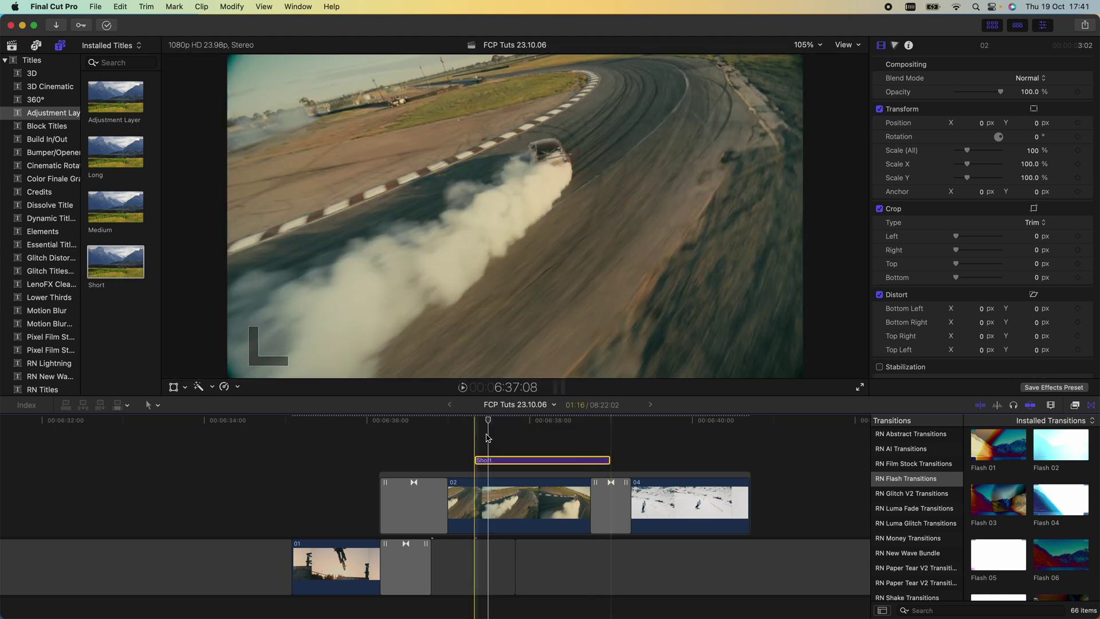
click(1038, 79)
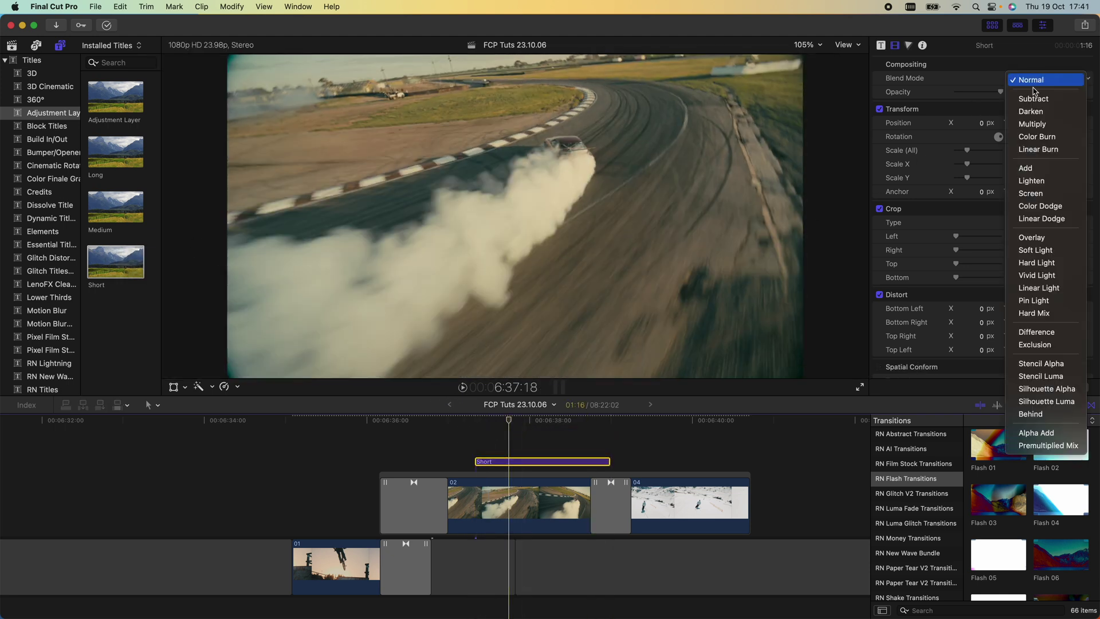
click(1047, 181)
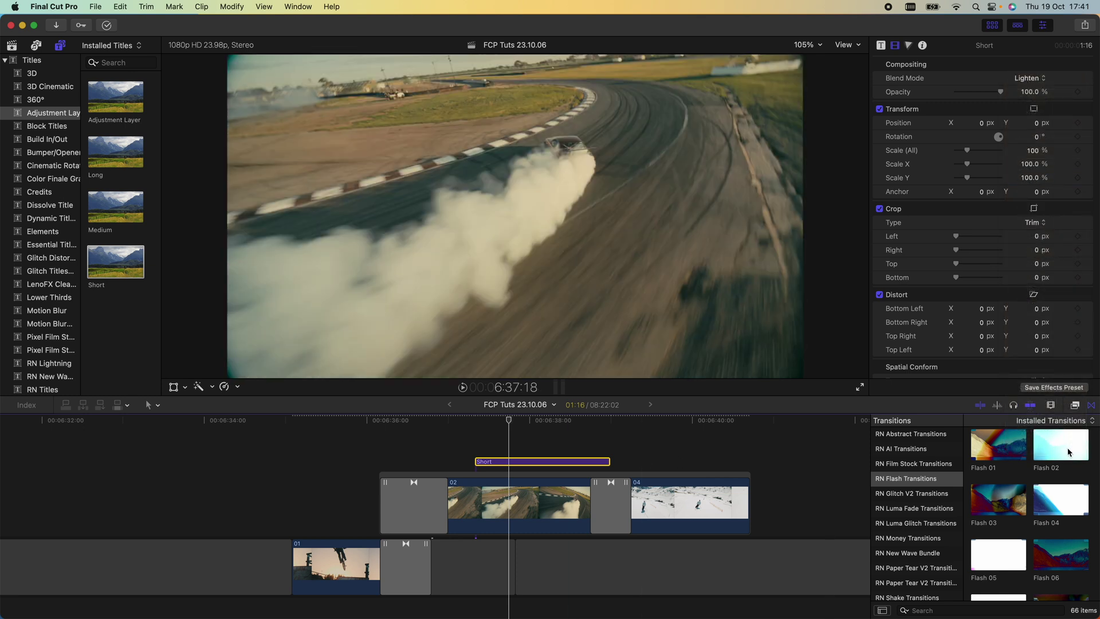
double_click(1061, 500)
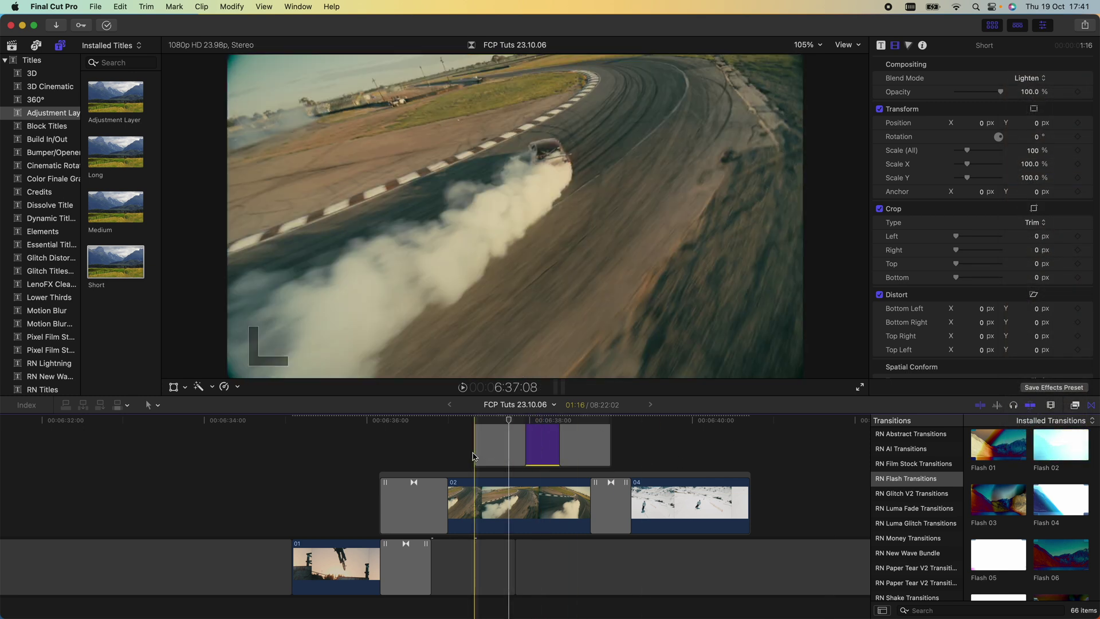
key(slash)
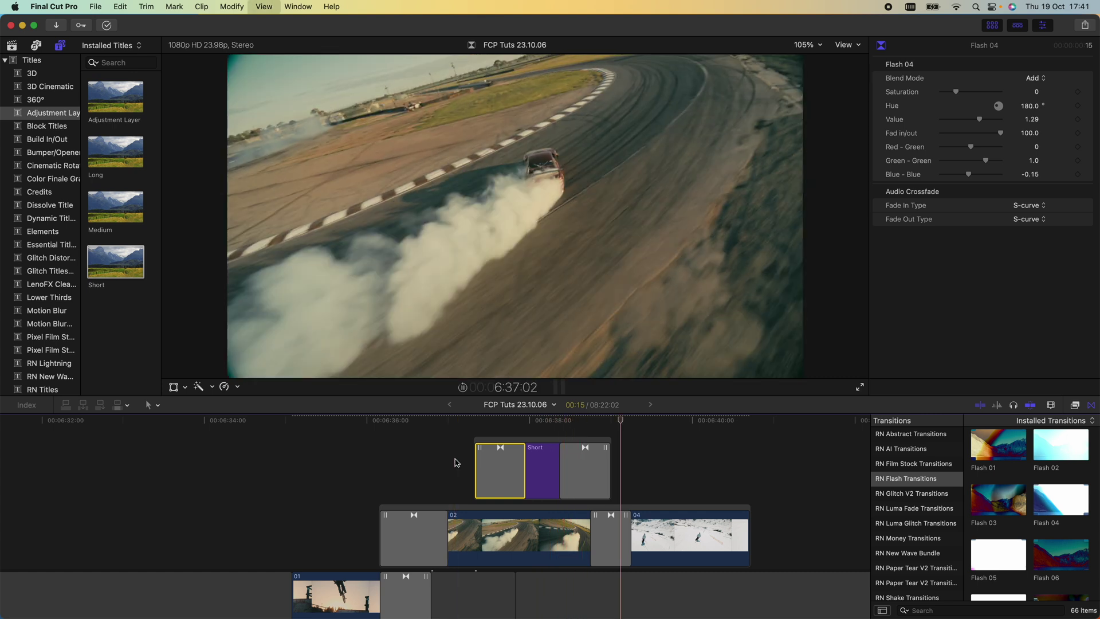